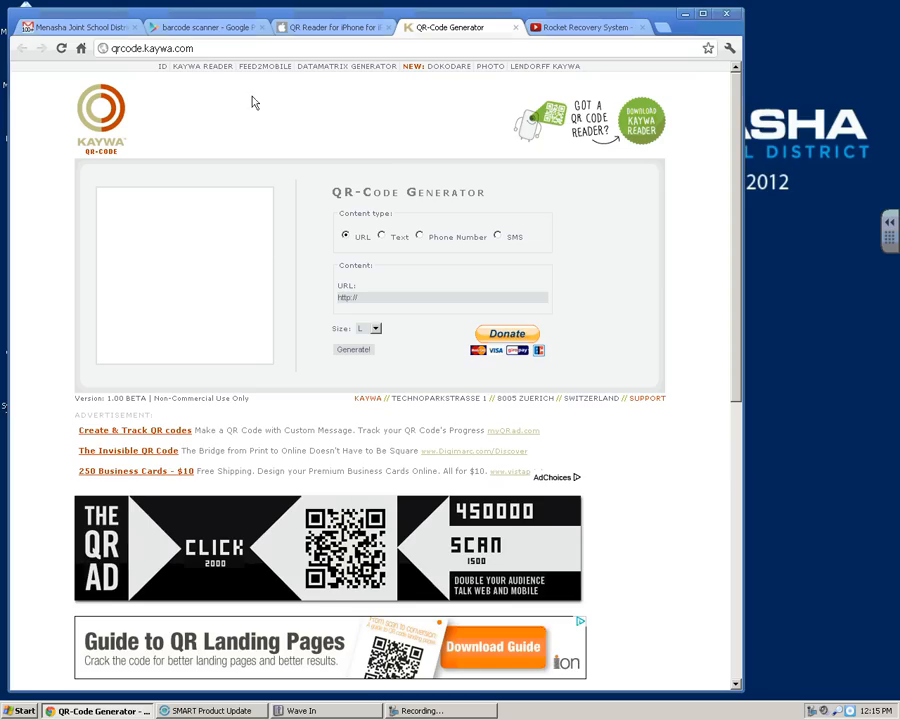
- View the Google Play barcode scanner results and the QR Reader for iPhone page, and return to the QR-Code Generator
click(206, 28)
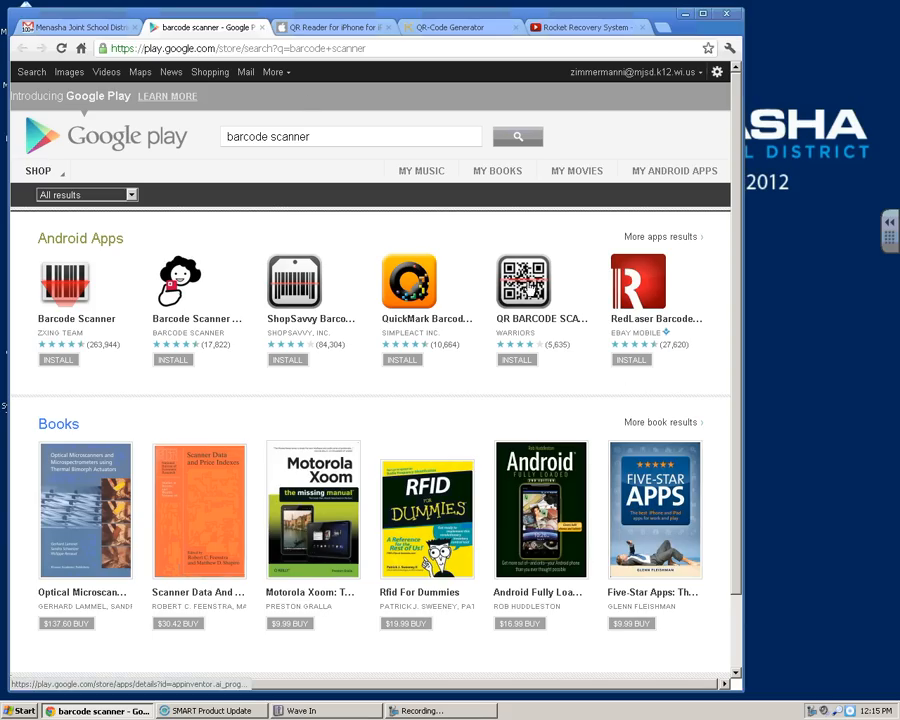
click(306, 30)
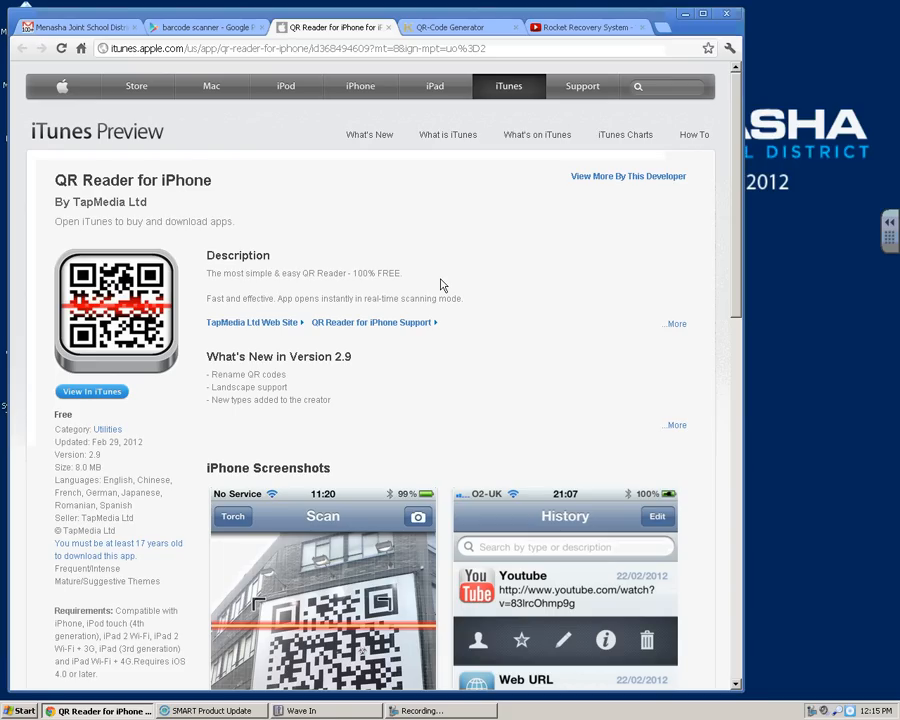
click(435, 28)
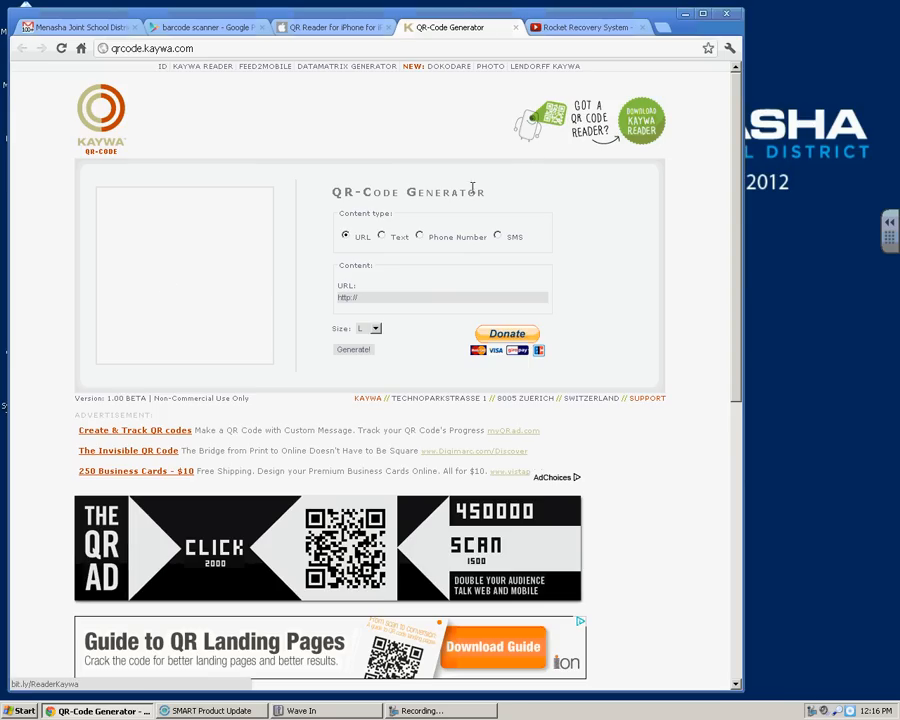
- Play the Rocket Recovery System video on YouTube from about the 0:59 mark and pause it
click(612, 29)
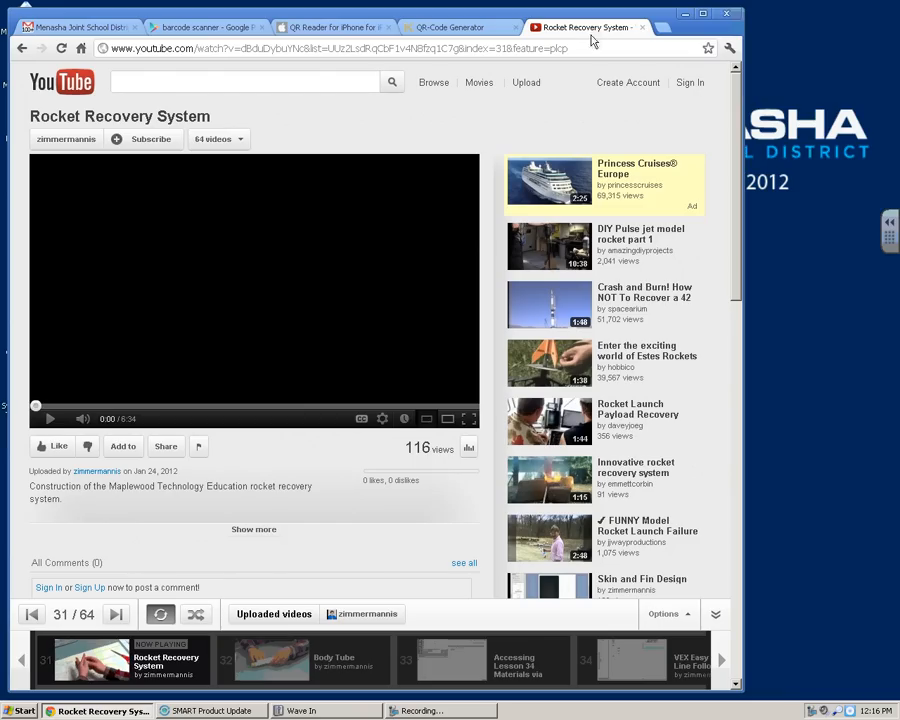
click(50, 419)
click(100, 406)
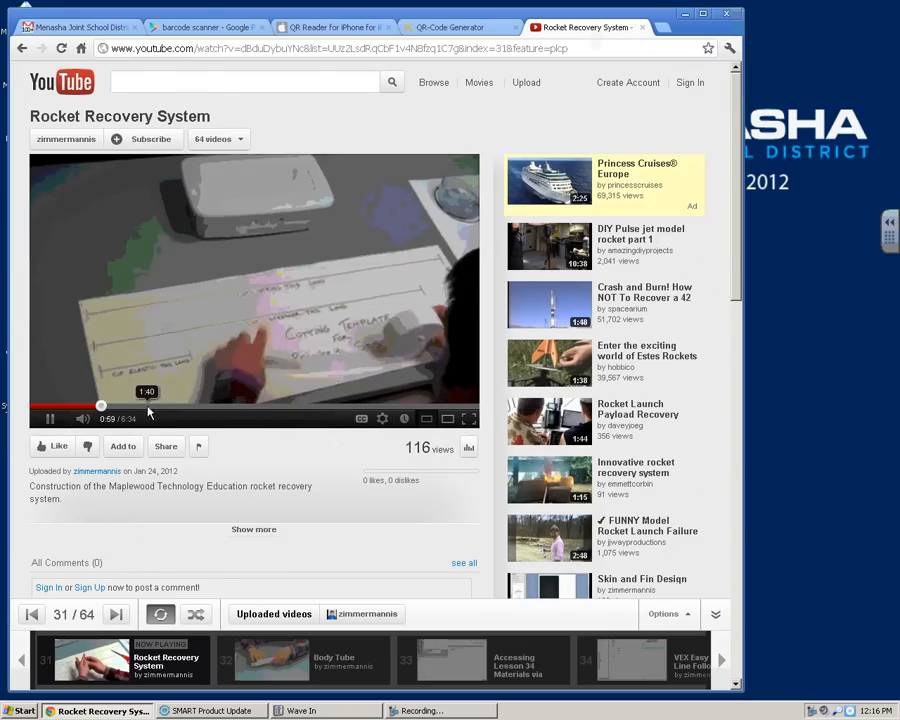
click(49, 418)
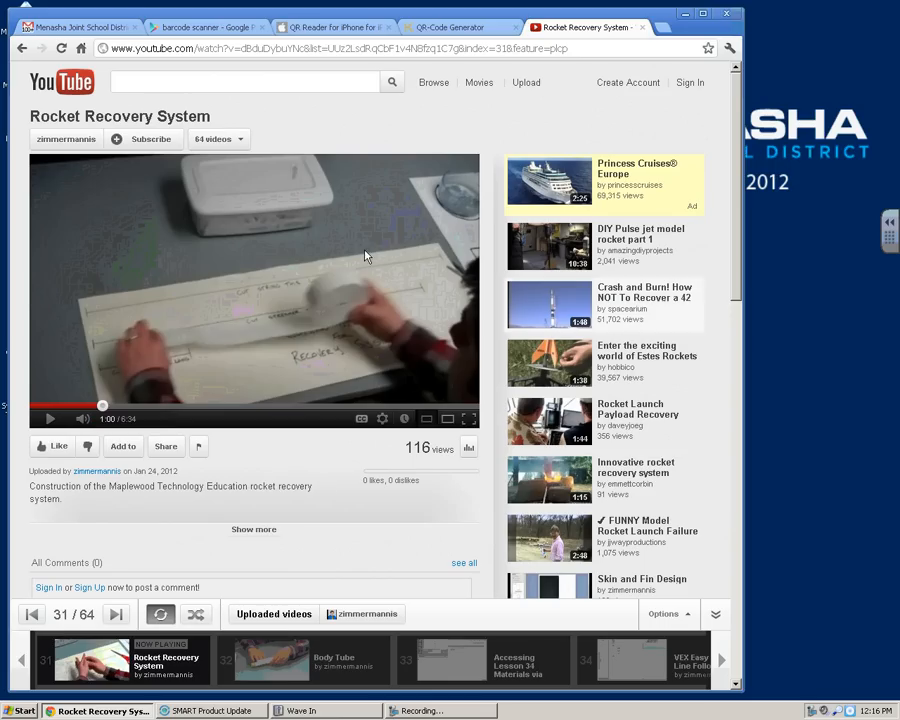
- Copy the full web address of the Rocket Recovery System video
click(271, 48)
right_click(271, 48)
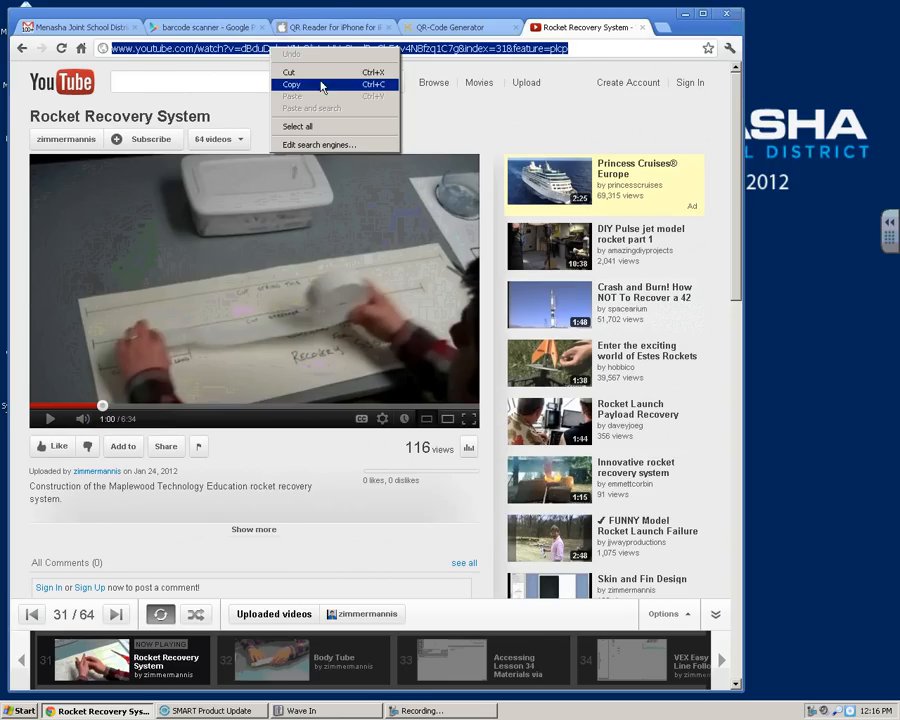
click(321, 86)
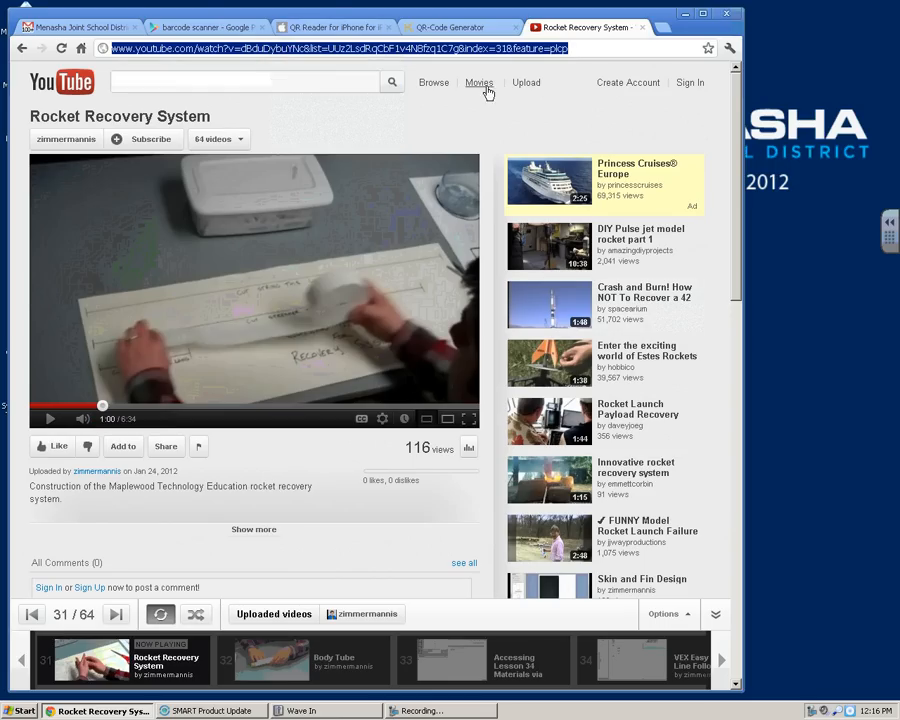
- In the QR-Code Generator, replace the default URL content with the copied video address and generate the code
click(452, 30)
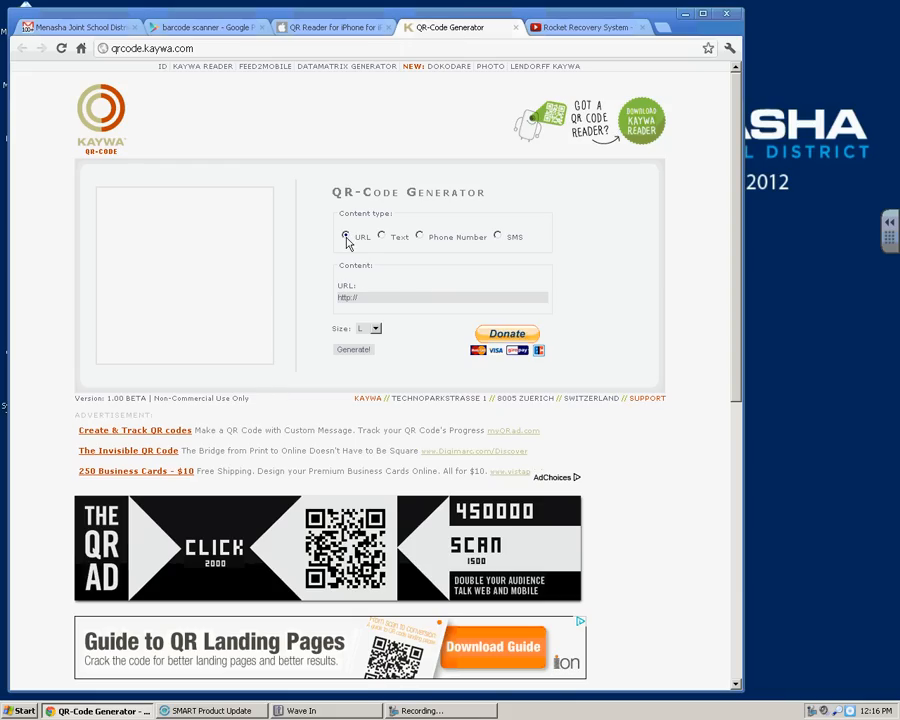
click(354, 297)
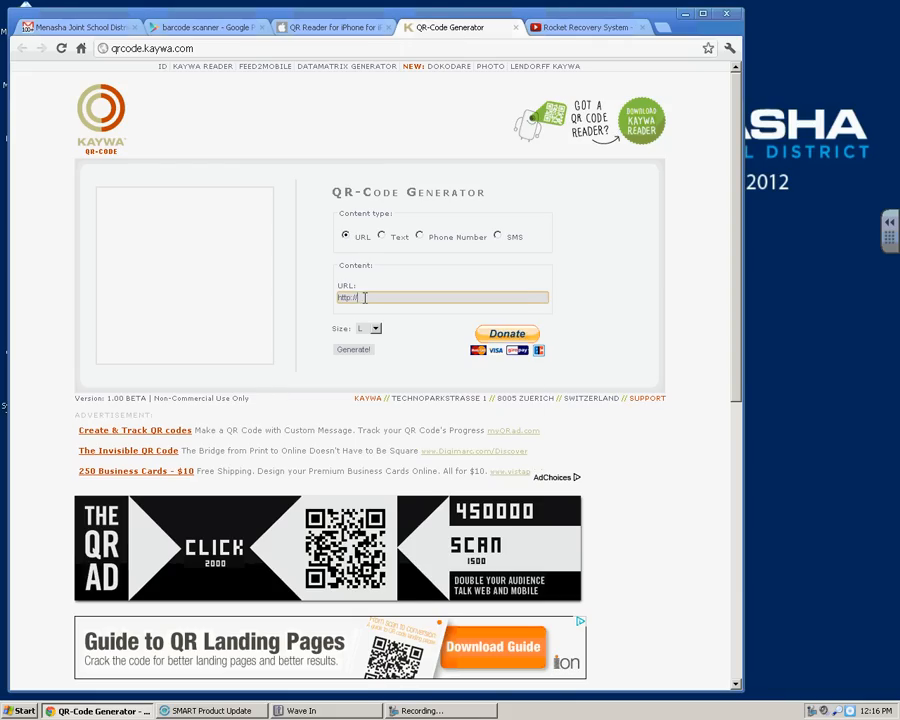
right_click(371, 298)
triple_click(350, 297)
key(BackSpace)
key(ctrl+v)
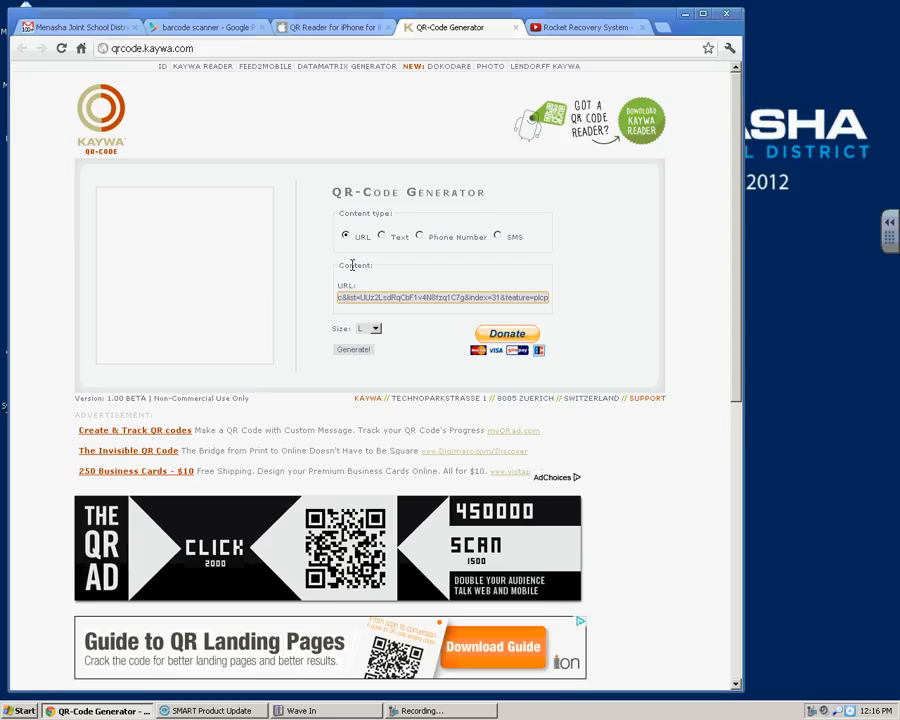
click(358, 350)
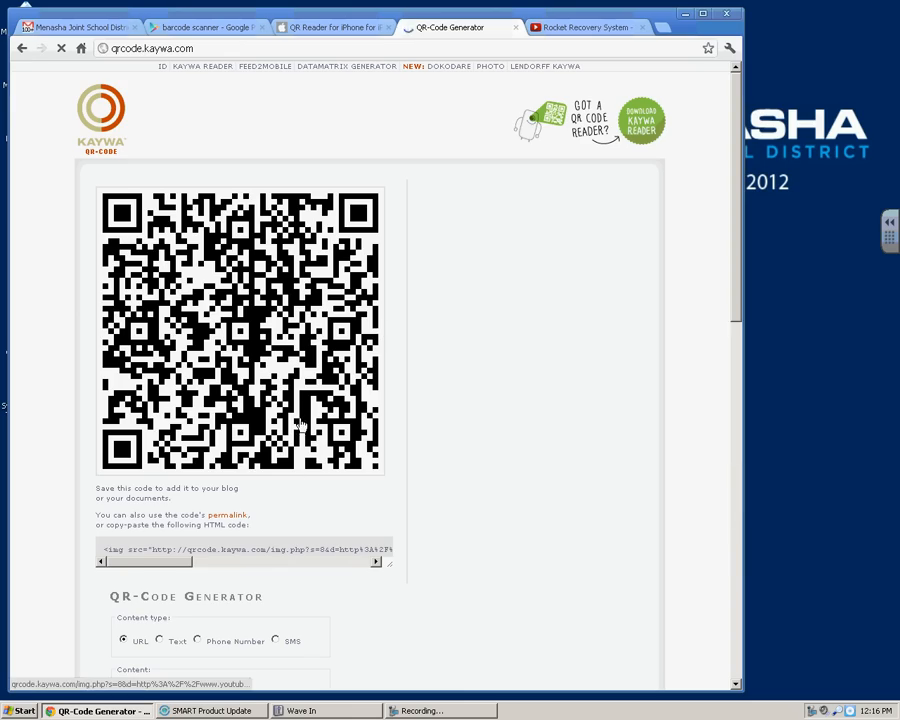
- Regenerate the video's QR code in size M
scroll(220, 500, down, 3)
scroll(147, 590, up, 2)
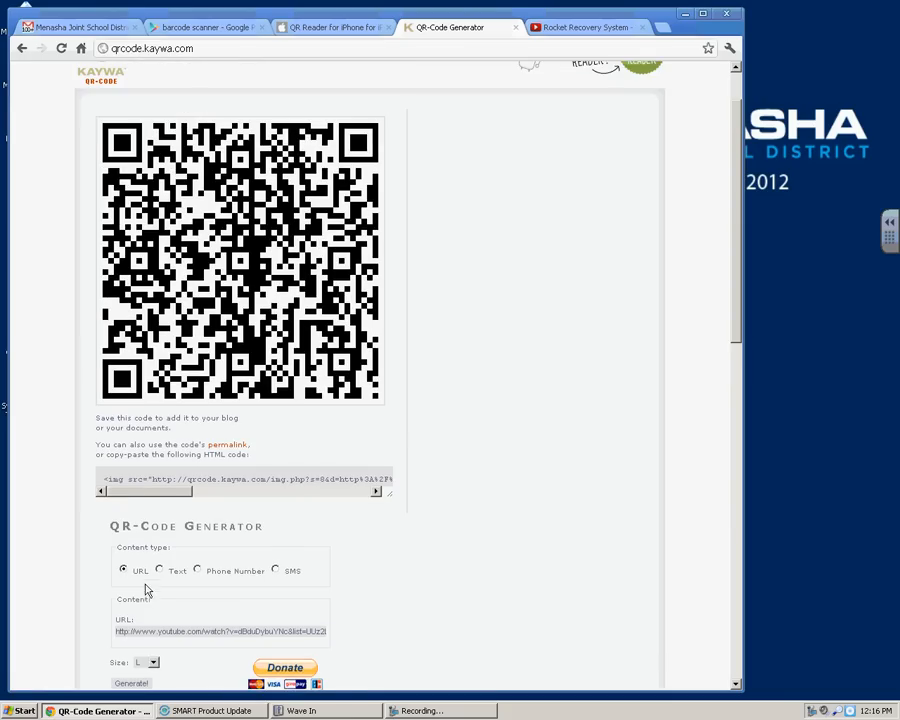
scroll(147, 590, down, 1)
click(150, 593)
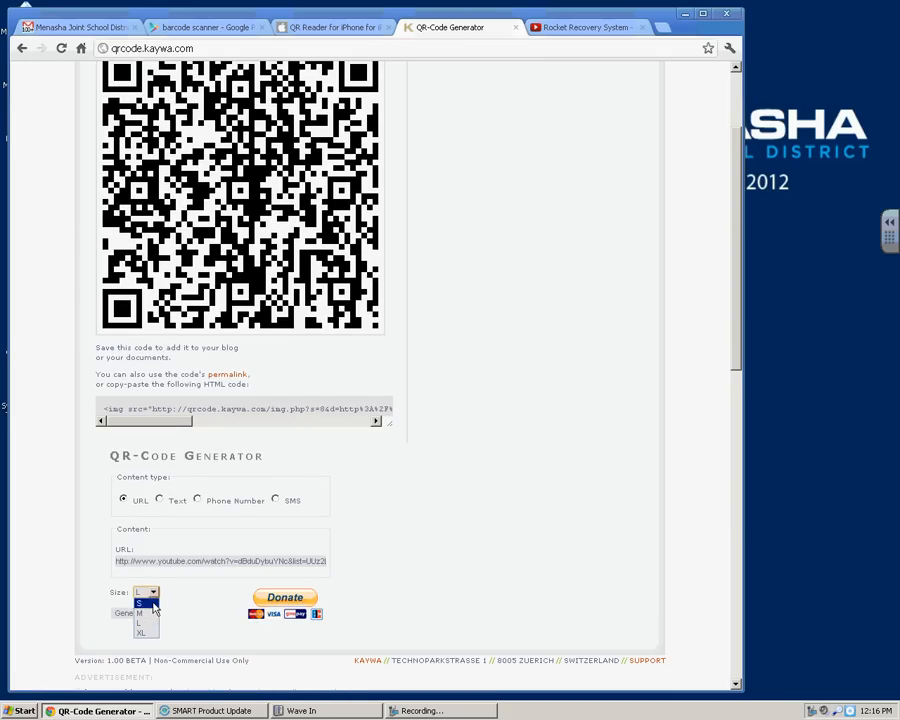
click(148, 604)
click(138, 611)
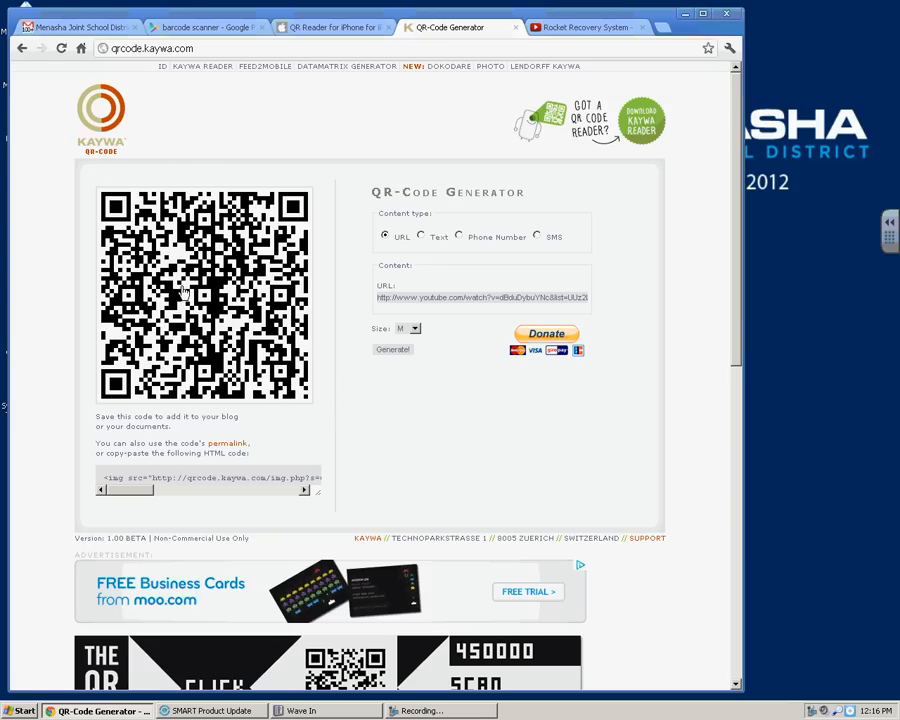
- Revisit the source video, and review the QR code image's save and copy options and its HTML embed code
click(578, 28)
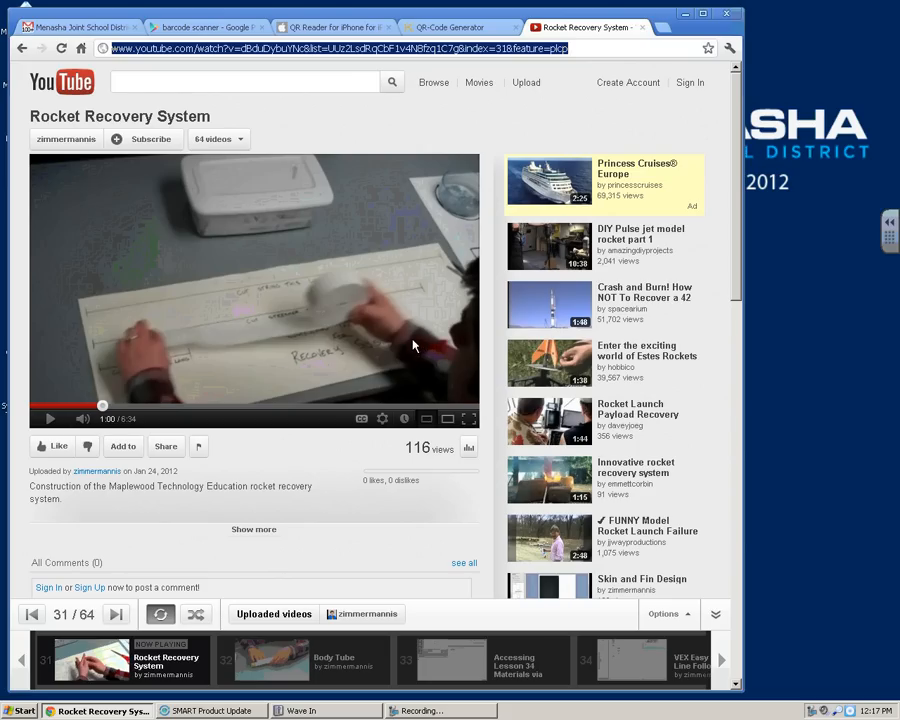
click(469, 35)
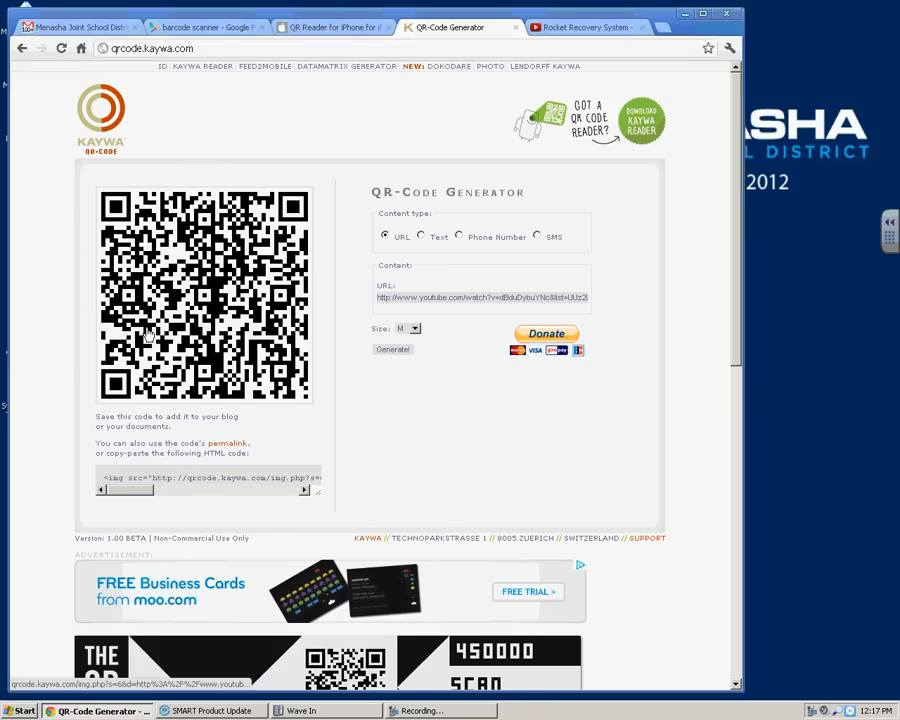
right_click(172, 262)
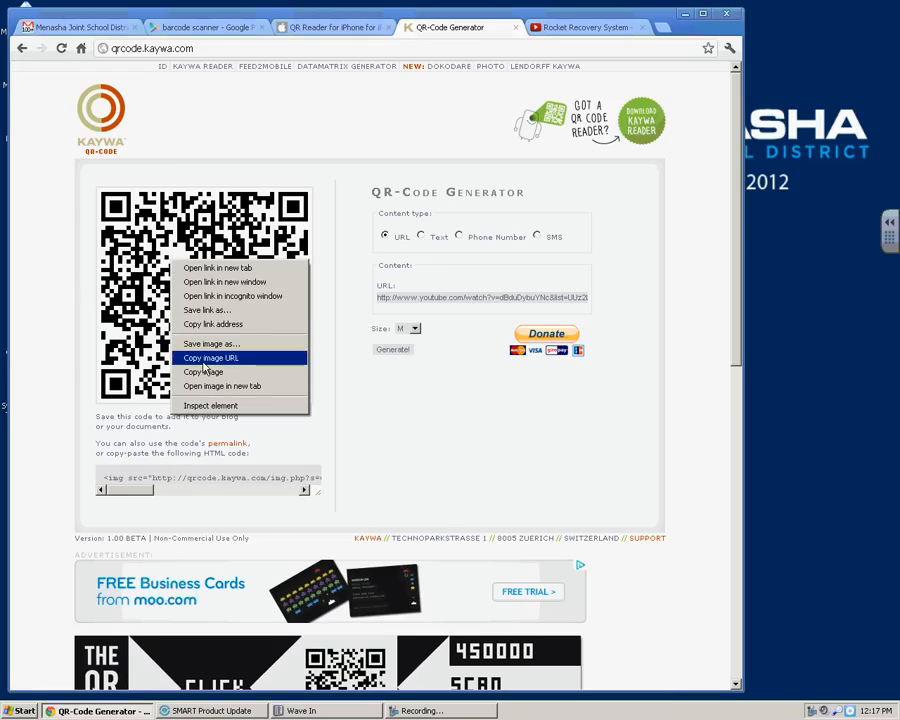
click(153, 488)
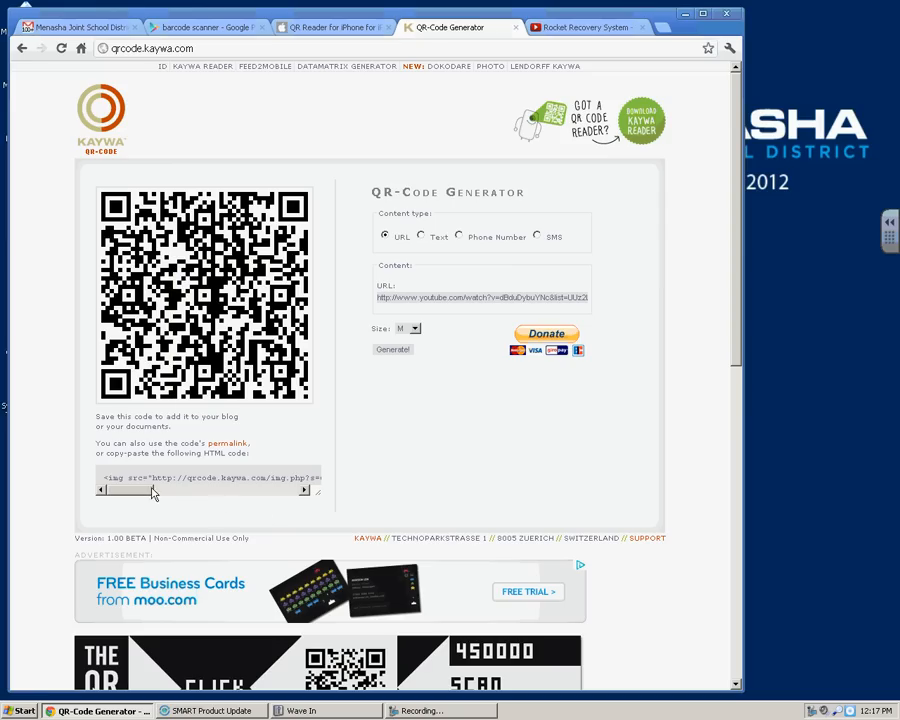
drag(153, 488, 134, 486)
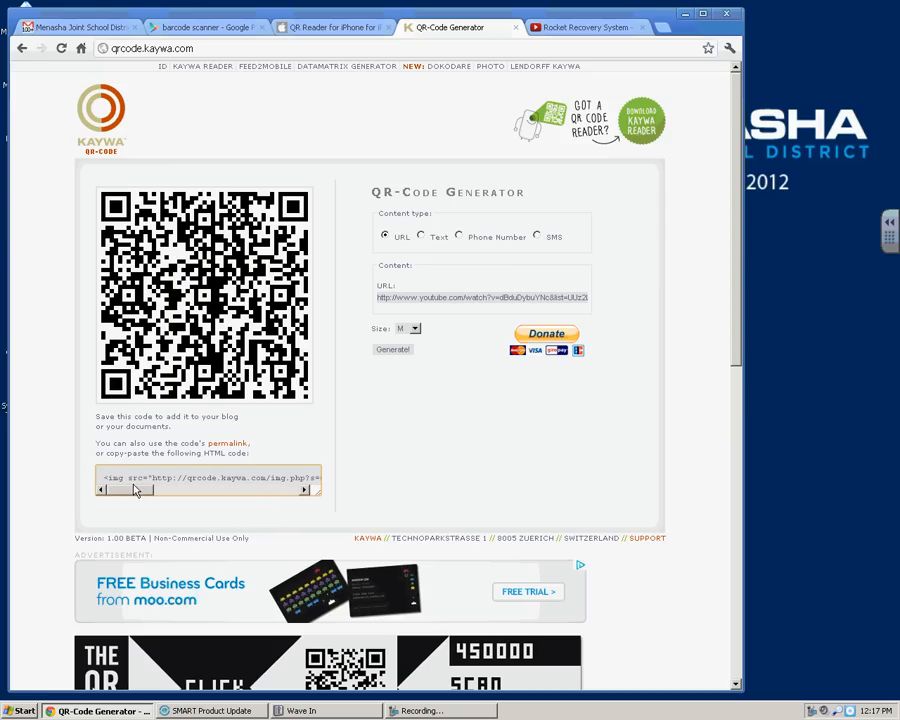
click(131, 477)
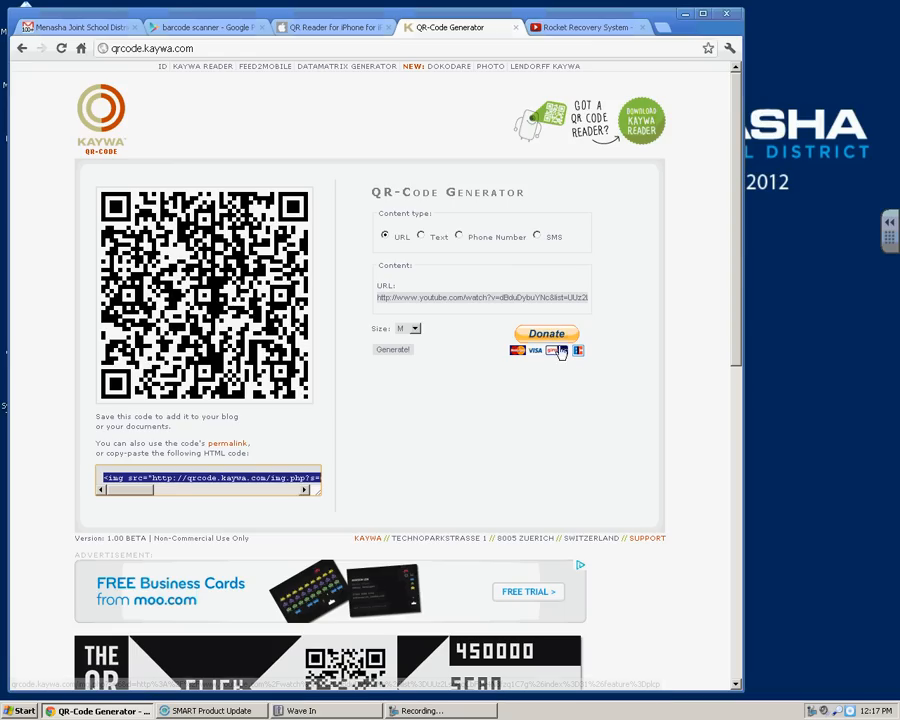
- Generate a size S QR code of content type Text with the message "This is a message"
click(423, 238)
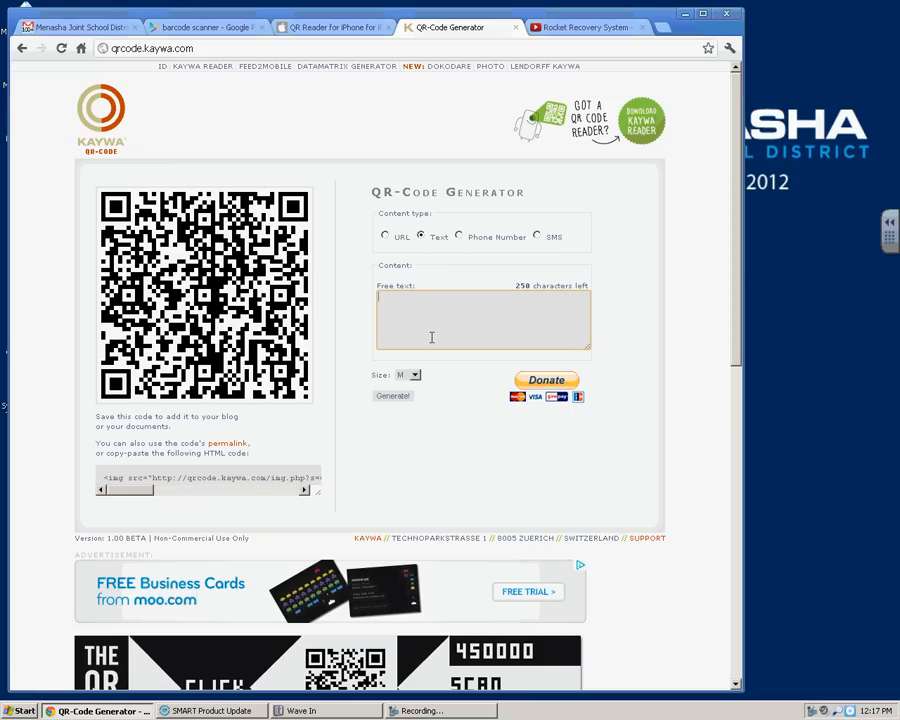
text(This is a message)
click(408, 375)
click(405, 386)
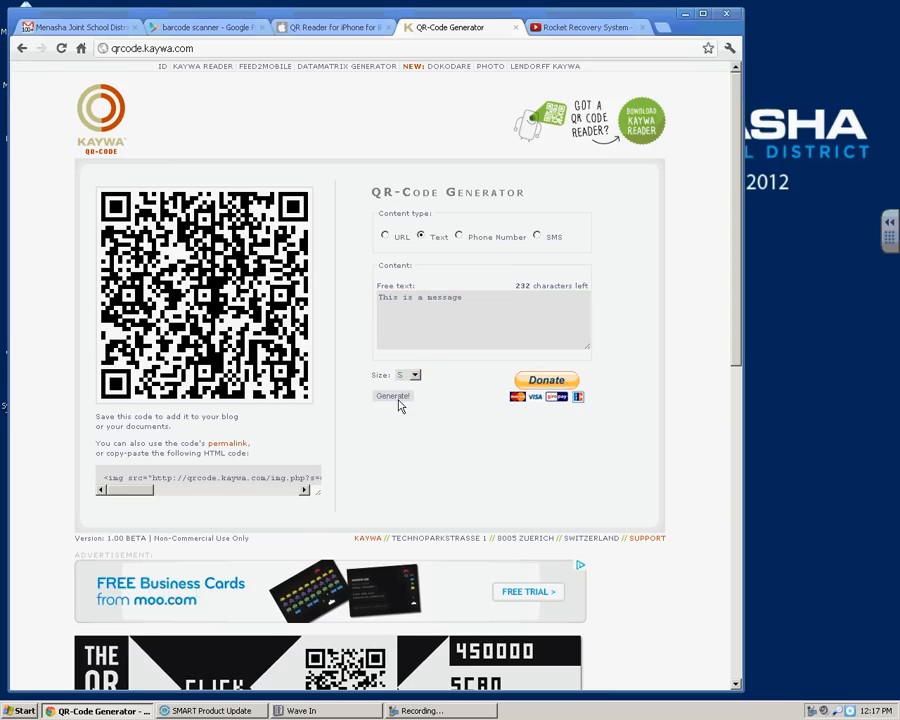
click(393, 396)
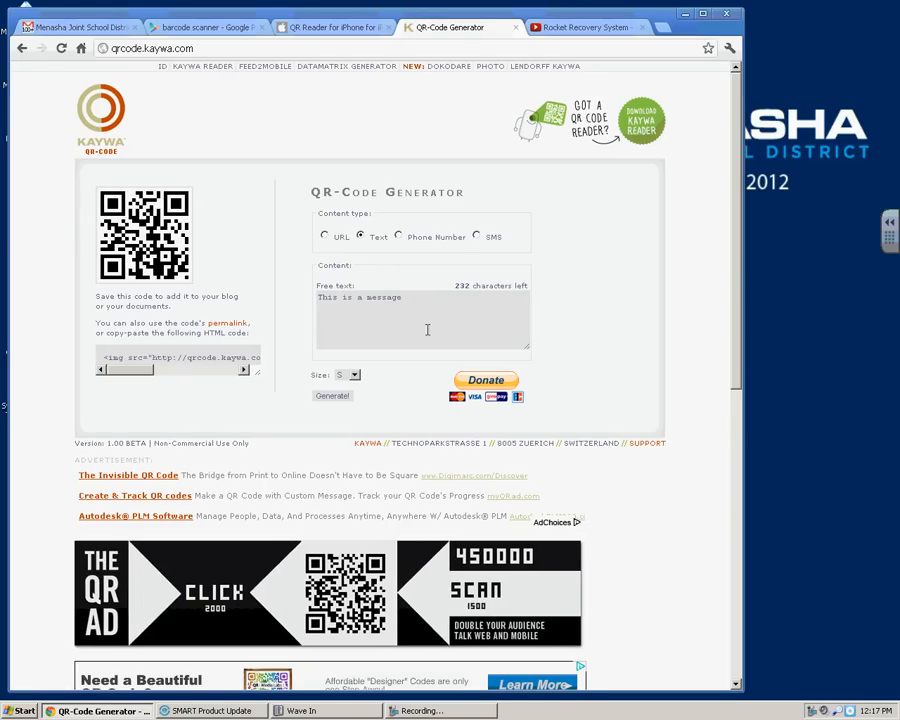
- Switch the content type to Phone Number, enter the phone number, and generate its QR code
drag(456, 325, 301, 279)
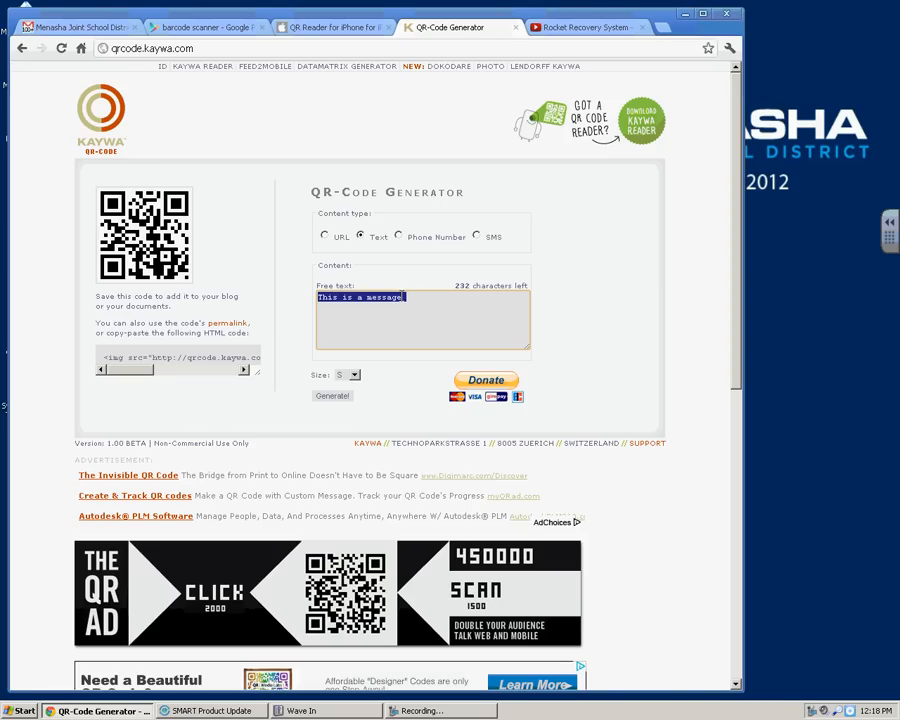
click(398, 236)
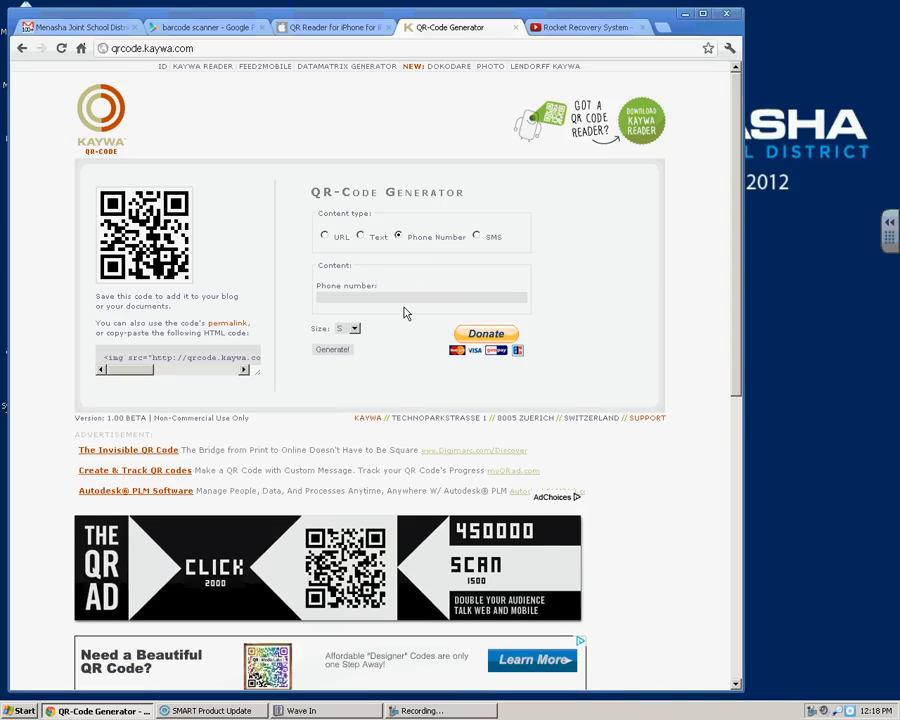
click(347, 296)
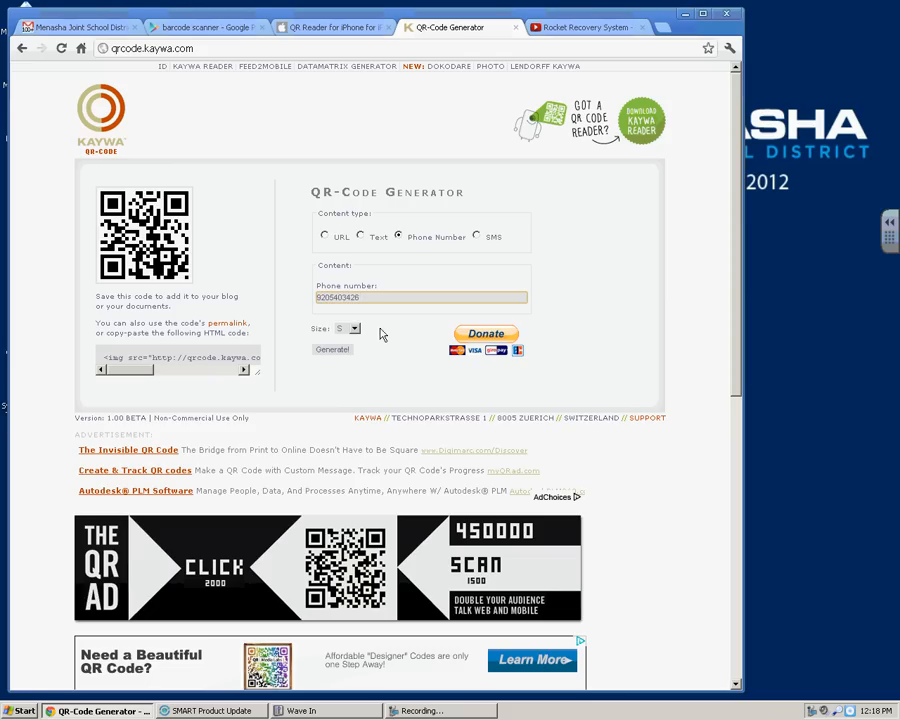
click(331, 349)
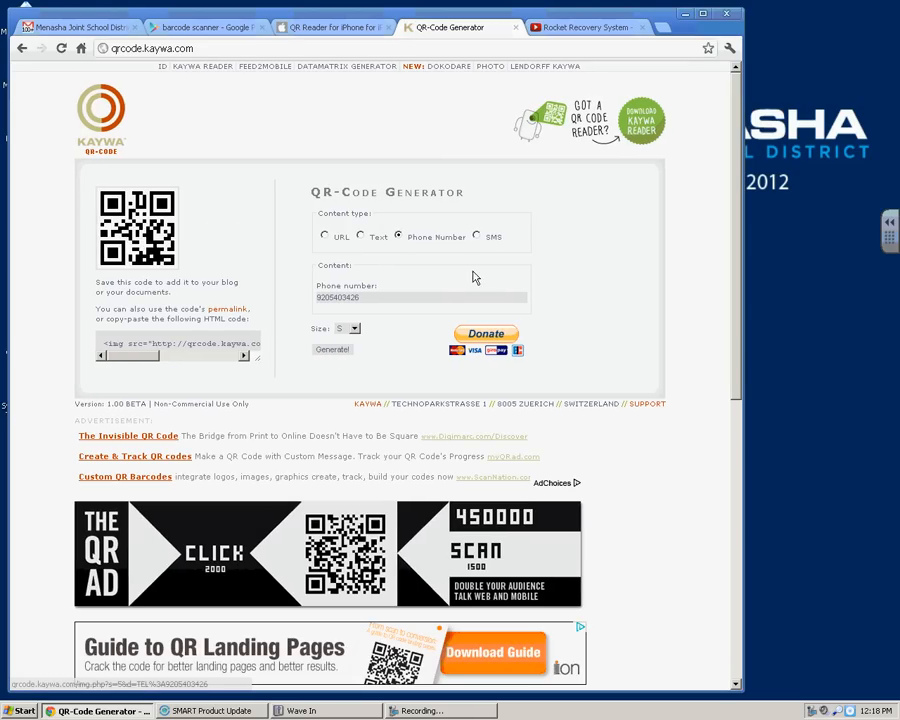
- Switch the content type to SMS and enter the recipient's phone number and the message "I am interested in the car show"
click(476, 238)
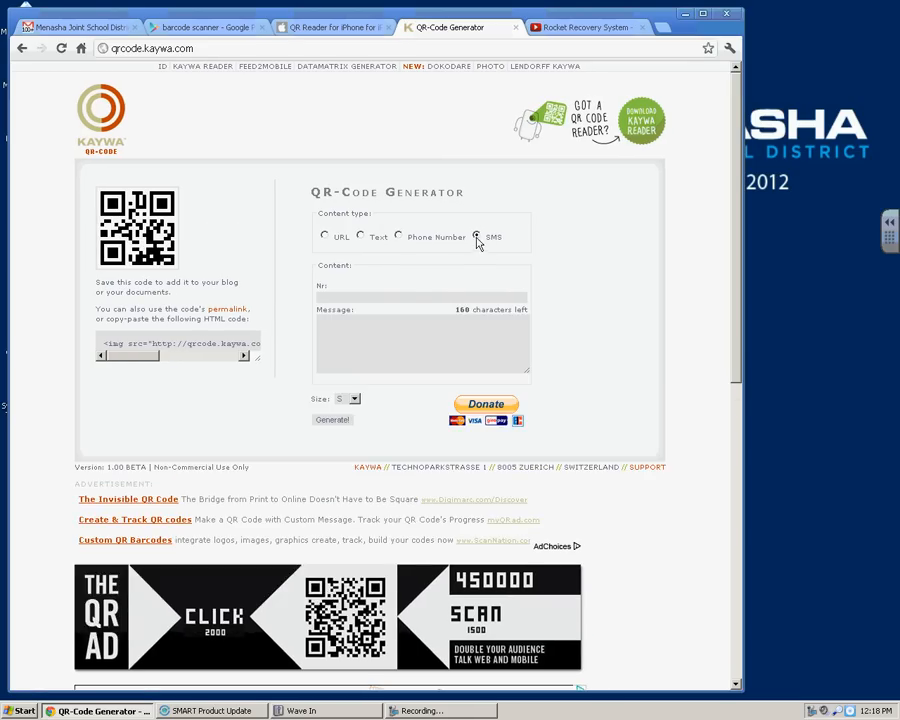
click(404, 294)
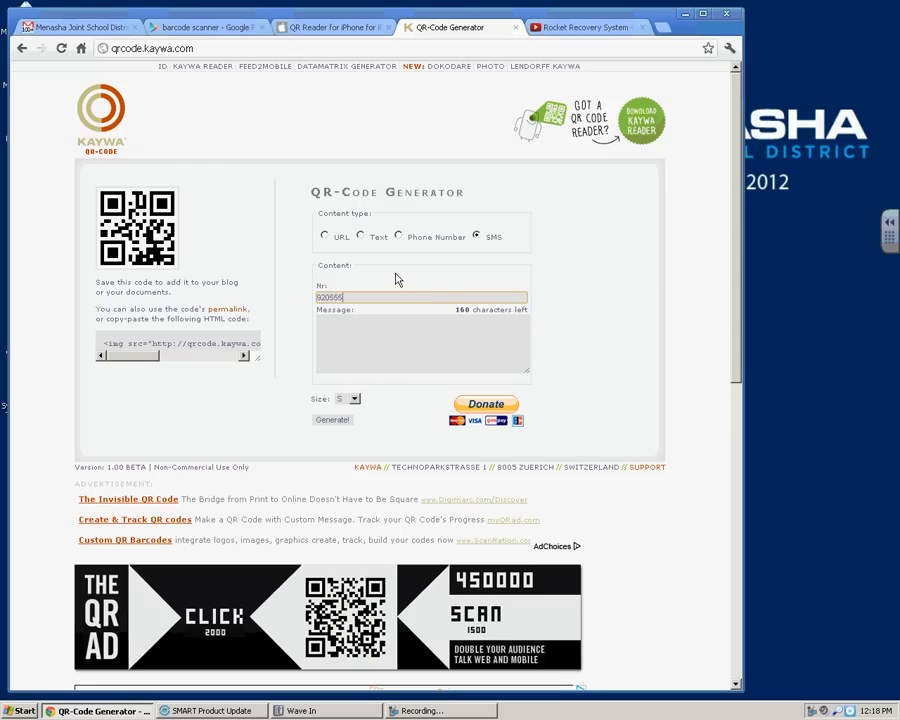
text(9205555555)
click(370, 330)
text(I a)
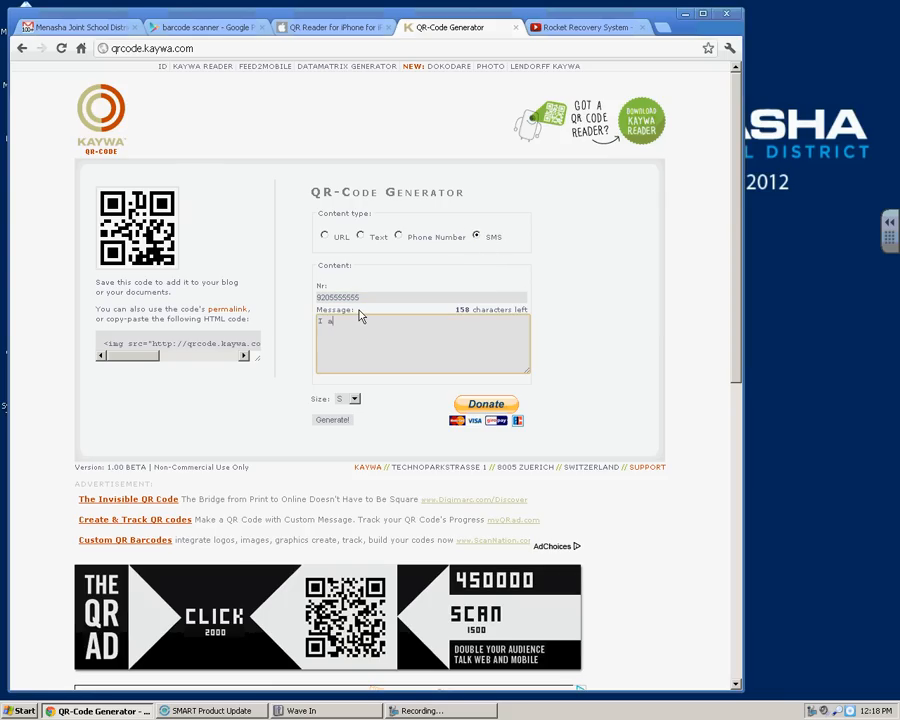
text(m interested)
right_click(356, 325)
click(389, 334)
text(in the car show)
- Check the SMS recipient number and generate the SMS QR code
drag(360, 297, 315, 298)
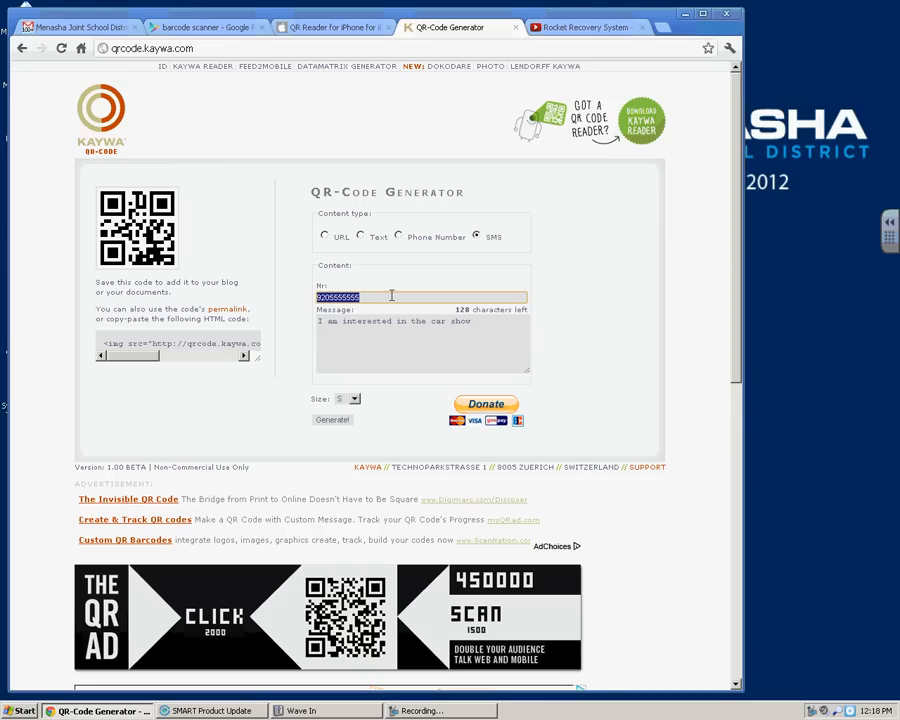
mouse_move(370, 299)
mouse_down()
mouse_move(324, 299)
mouse_move(362, 300)
mouse_up()
click(336, 419)
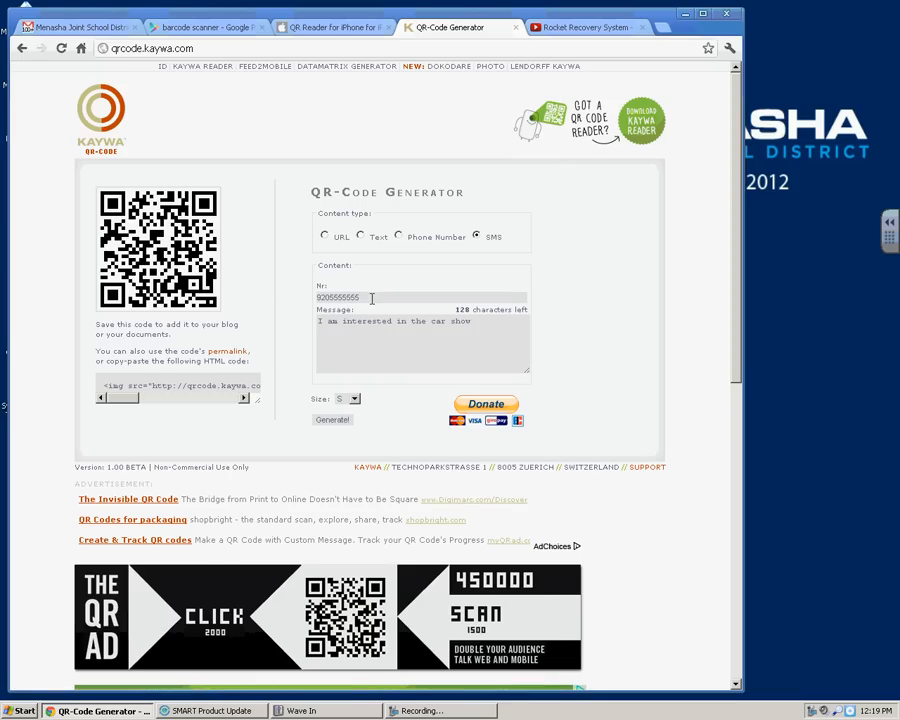
- Review the SMS number and message text, and check the options available for the generated QR code image
drag(370, 296, 282, 296)
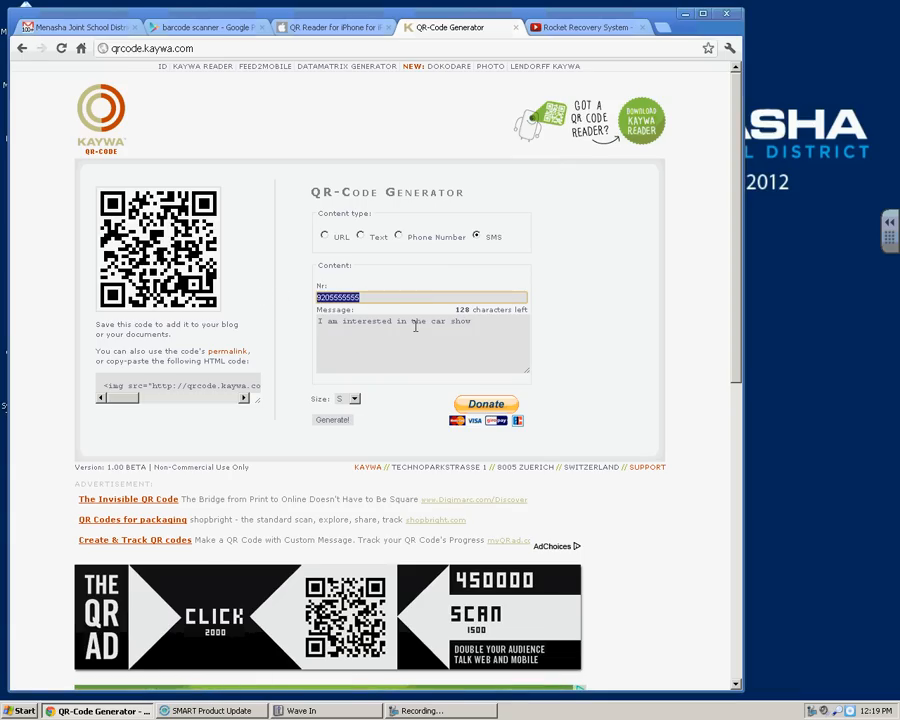
drag(466, 322, 294, 320)
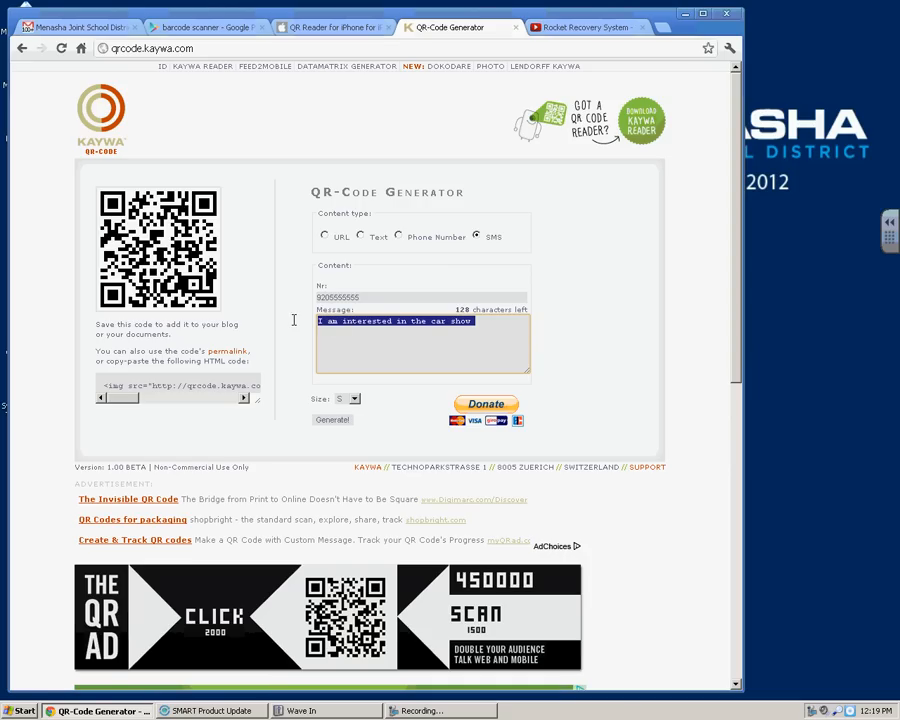
click(491, 323)
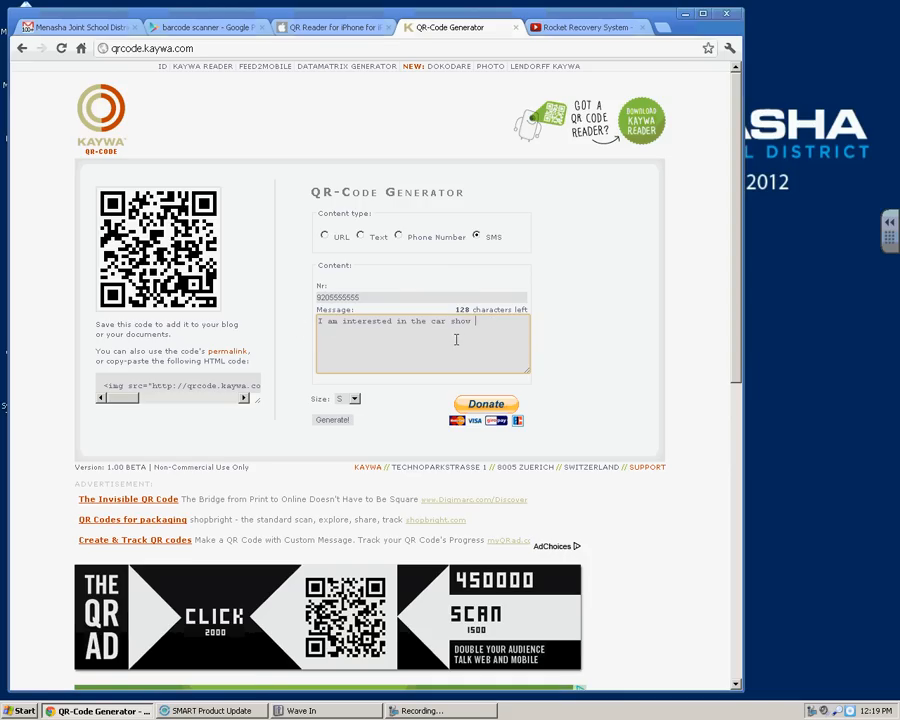
right_click(143, 233)
click(64, 262)
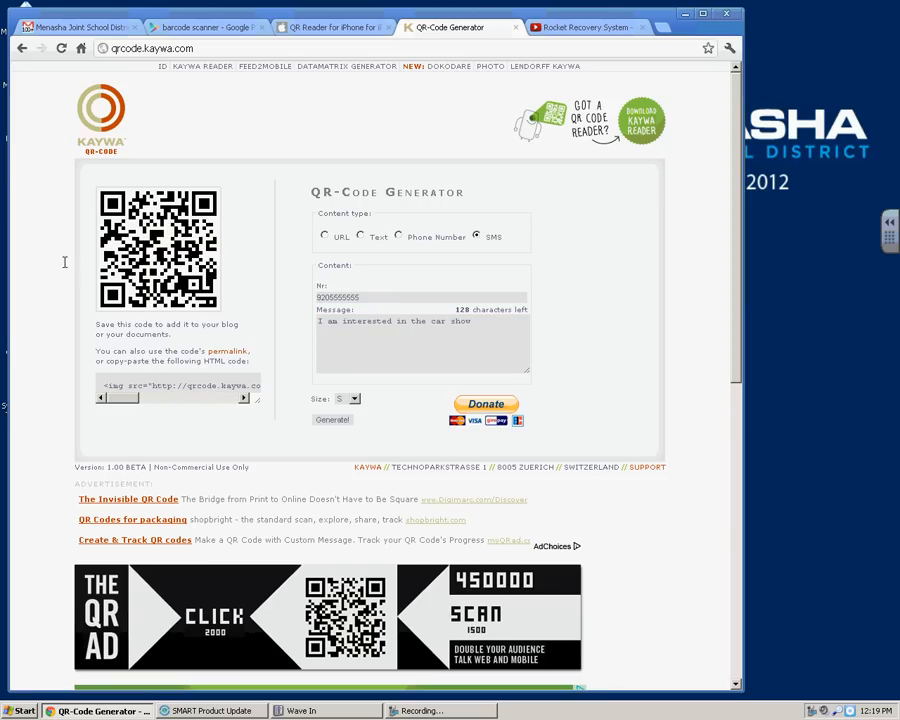